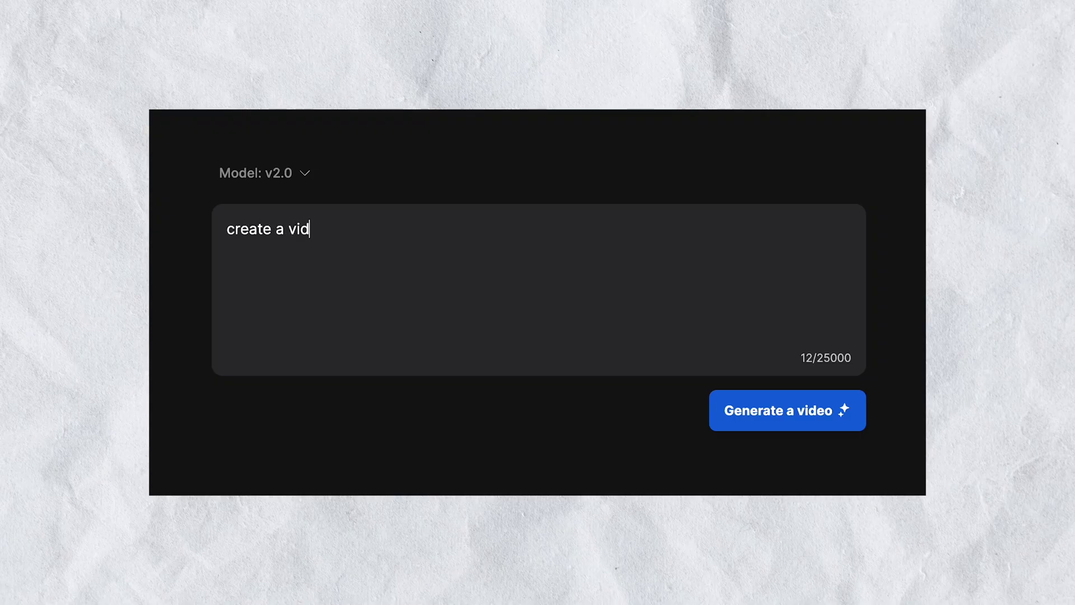
Enter the prompt 'create a video on.....' in the invideo AI prompt box.
text(eo on....)
text(.)
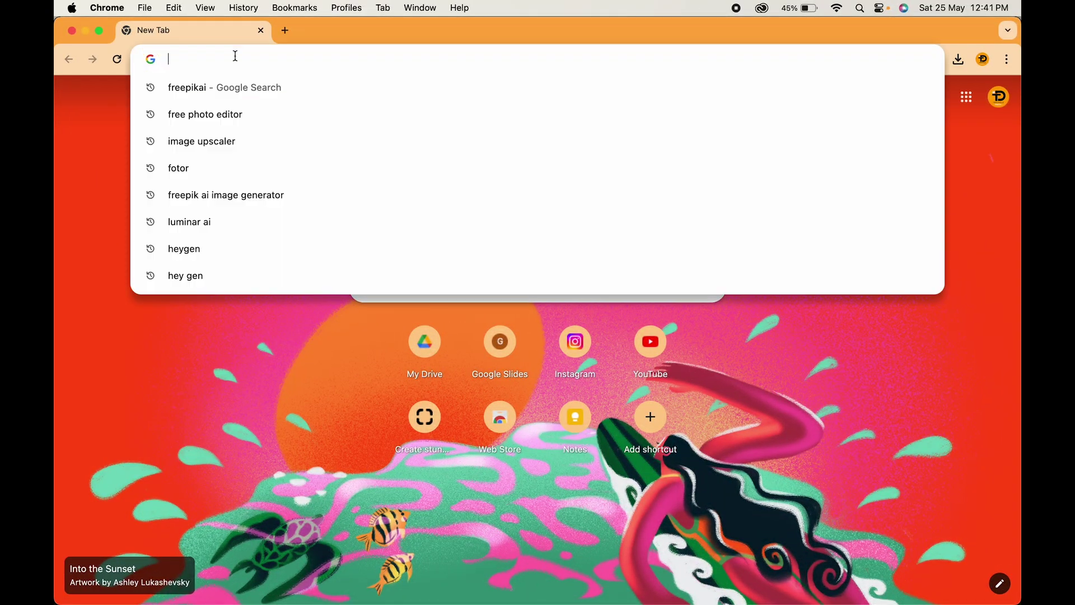
Load ai.invideo.io and request a ~15-second video on "Best Places to Visit In Thailand".
text(ai.invideo)
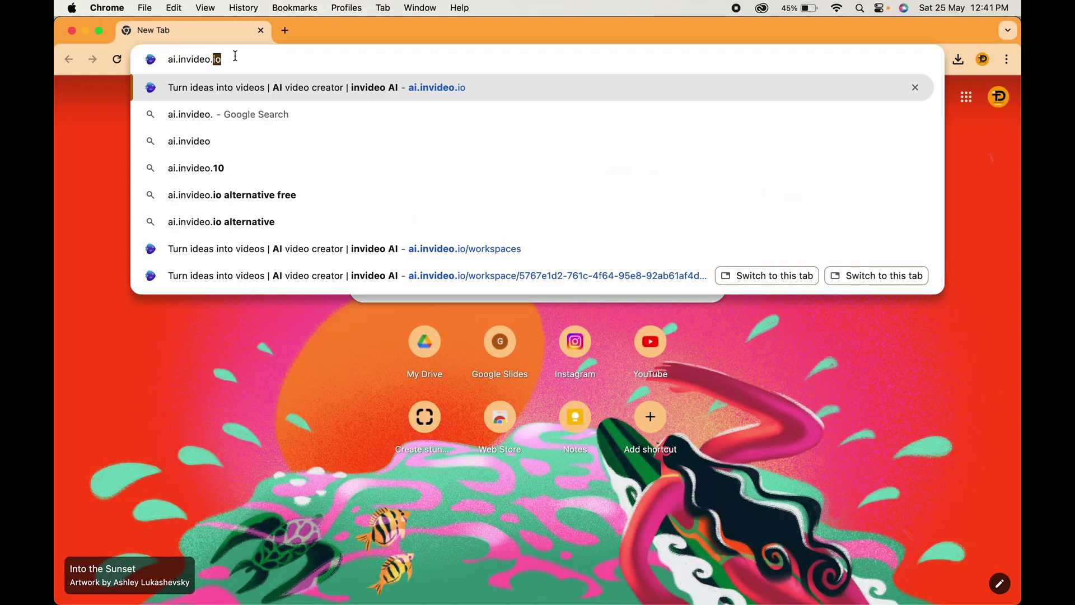
text(.io)
key(Return)
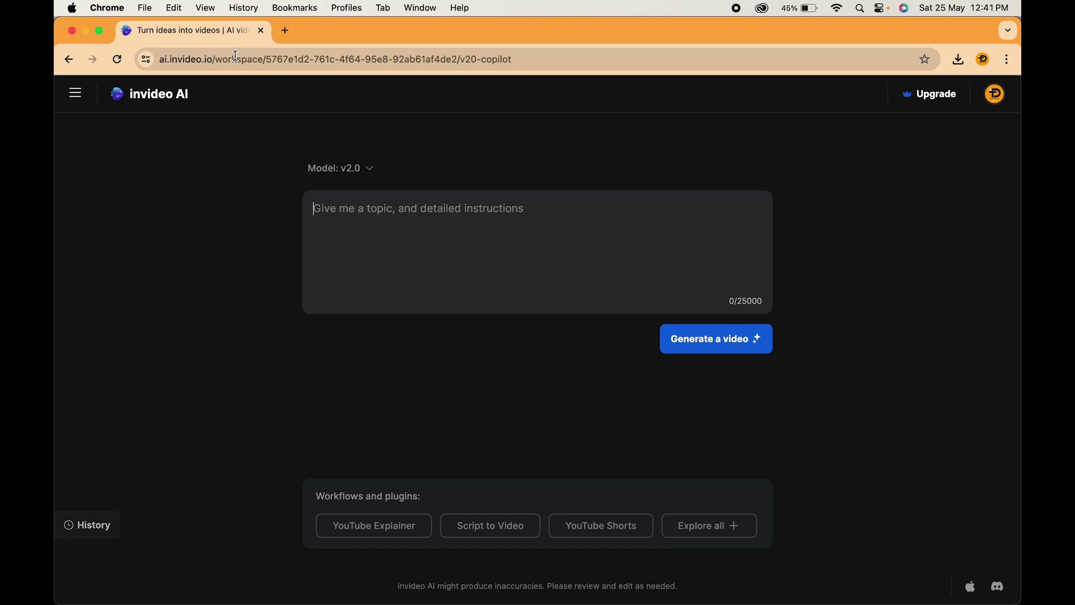
click(355, 205)
text(C)
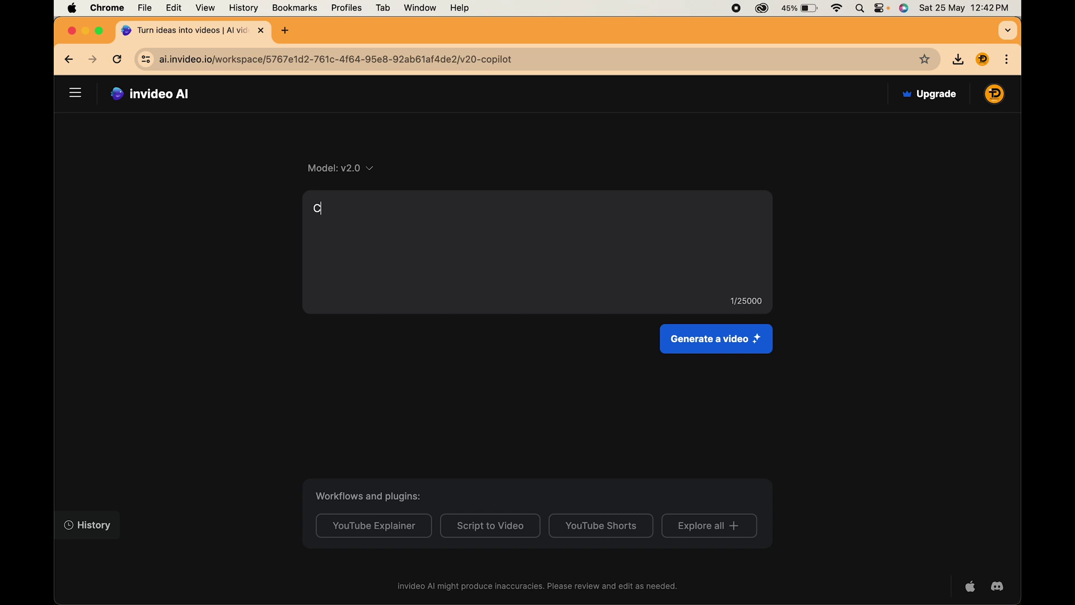
text(reate a short video of )
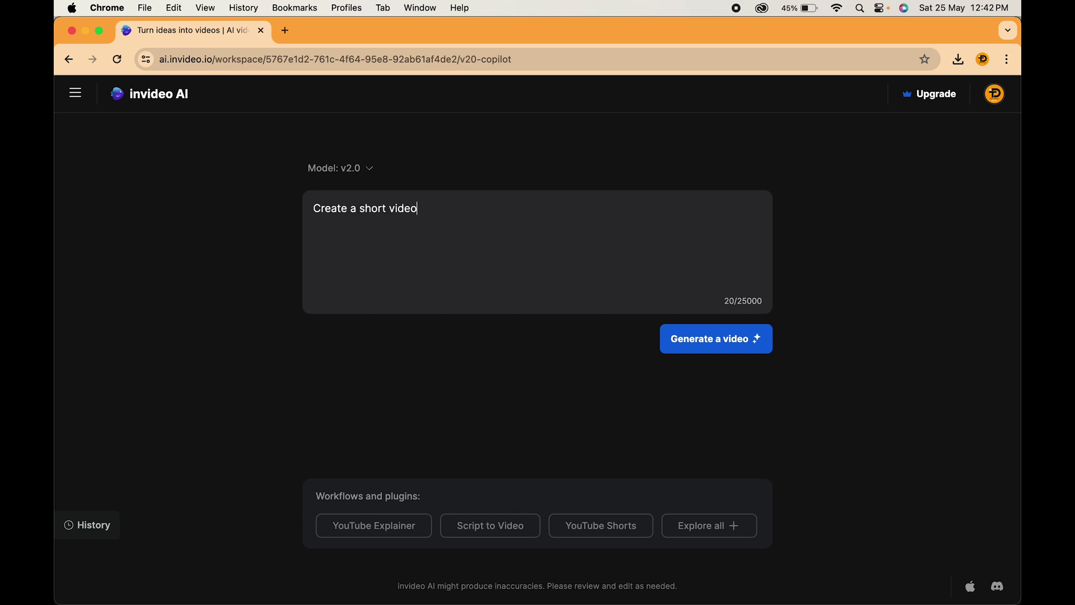
text(around 15 sec)
text(onds on the topic "Best )
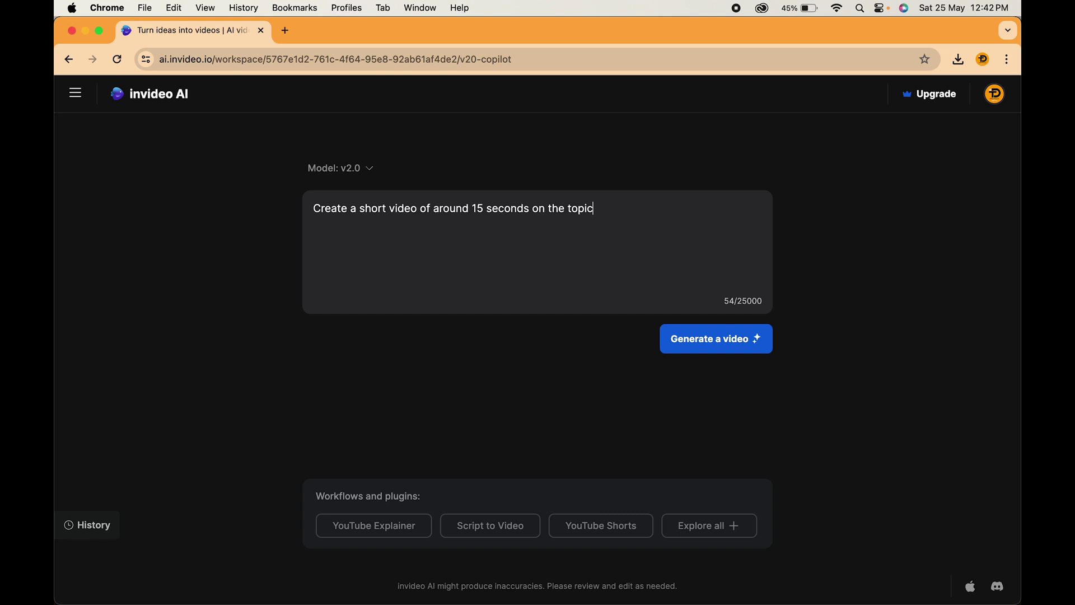
text(Places to )
text(Visit In Thailans)
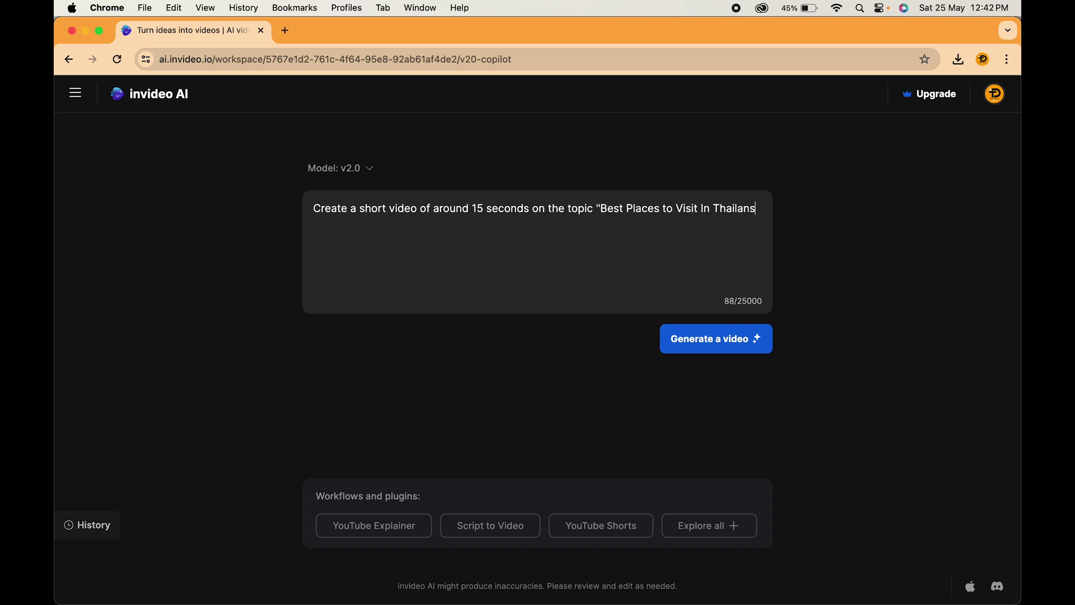
key(BackSpace)
text(d".)
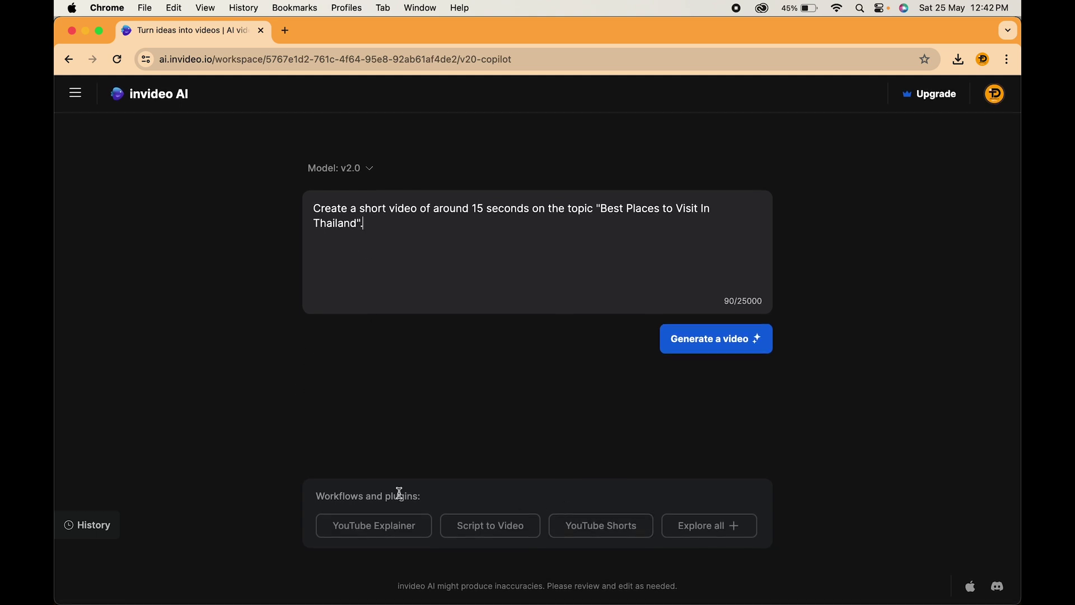
Start the Instagram Reel workflow and enter the Thailand best-places topic.
click(692, 529)
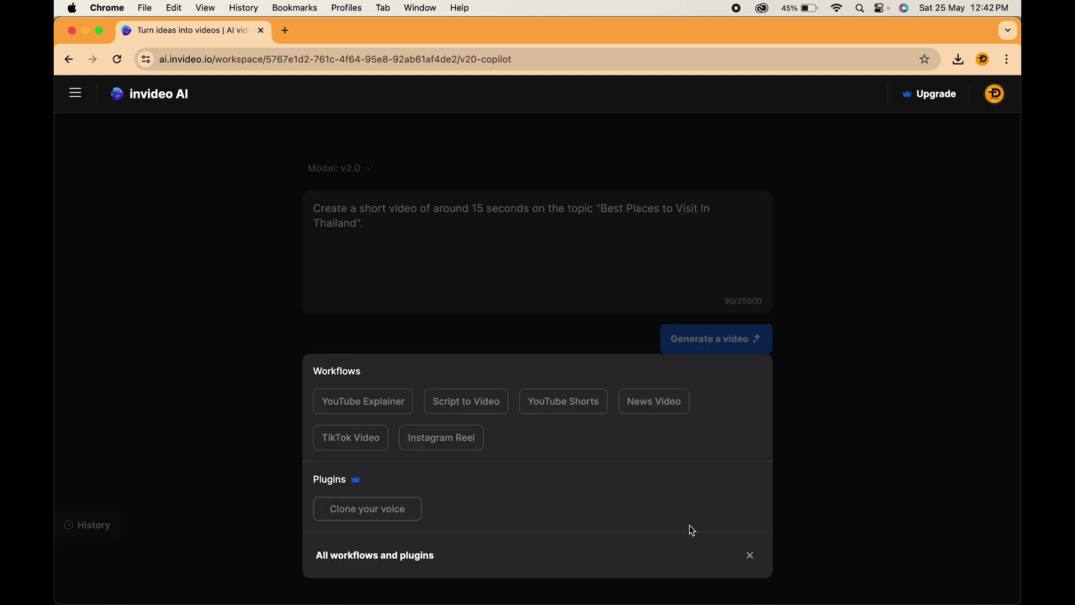
click(435, 444)
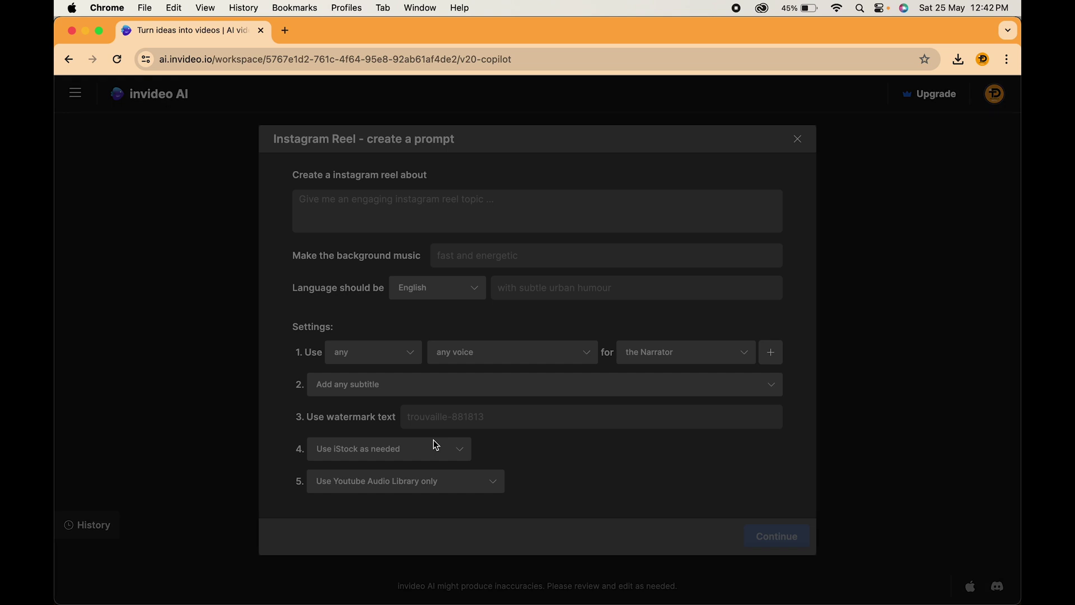
click(348, 205)
text(Best places to visit in Thailand)
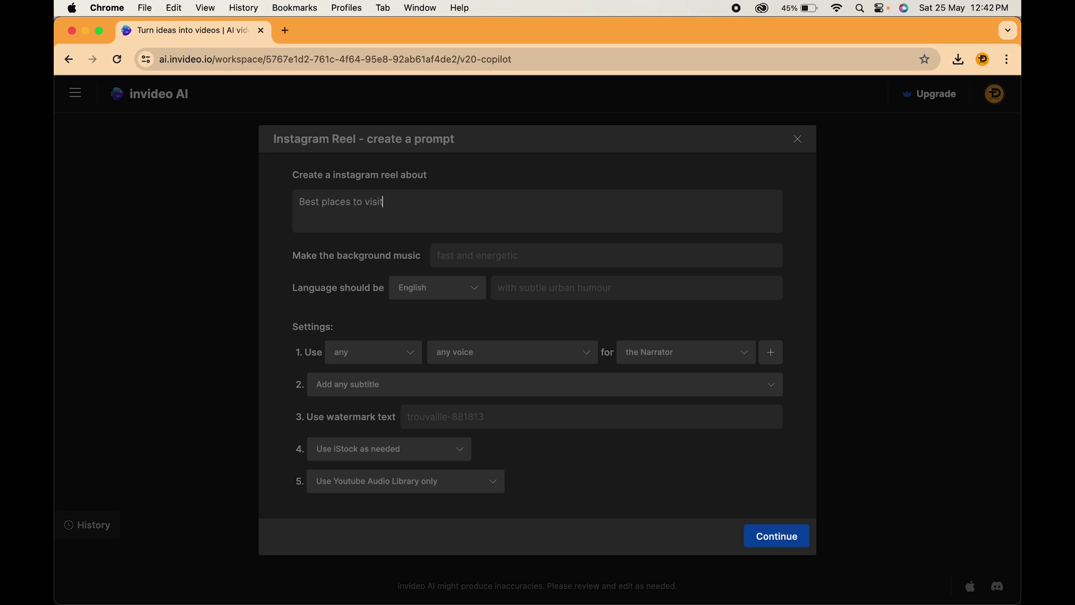
Set energetic background music, English language and a female narrator for the reel.
click(448, 259)
text(energetic)
click(444, 287)
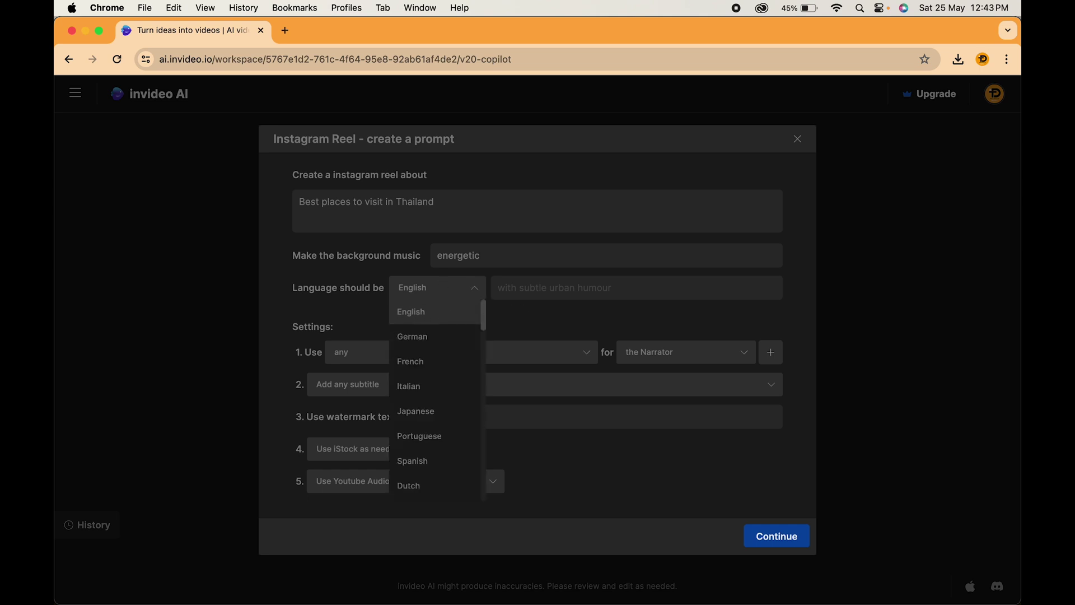
click(418, 320)
click(378, 353)
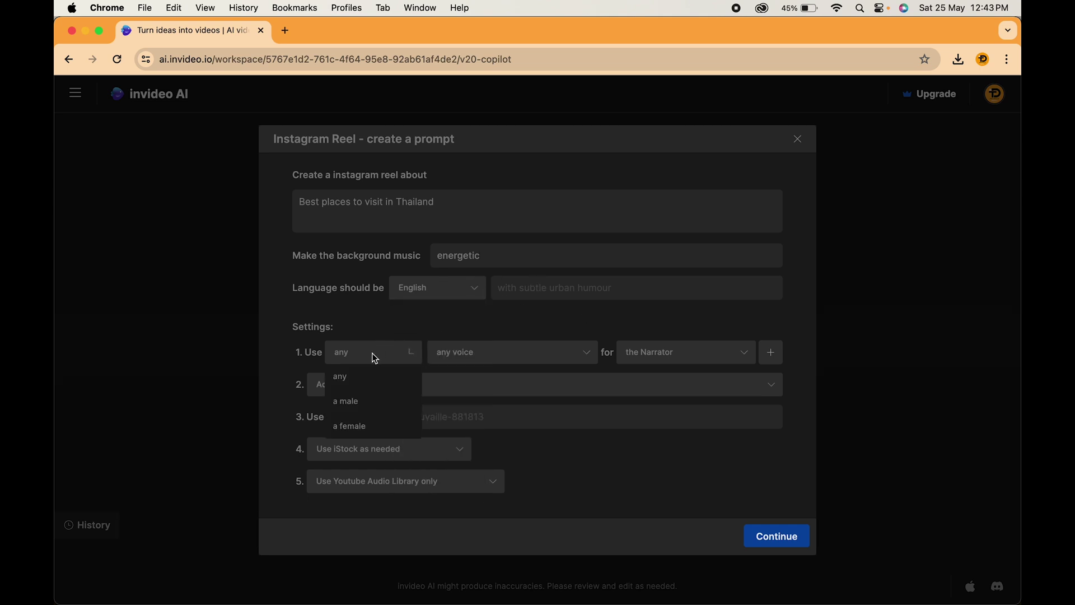
click(363, 427)
click(480, 354)
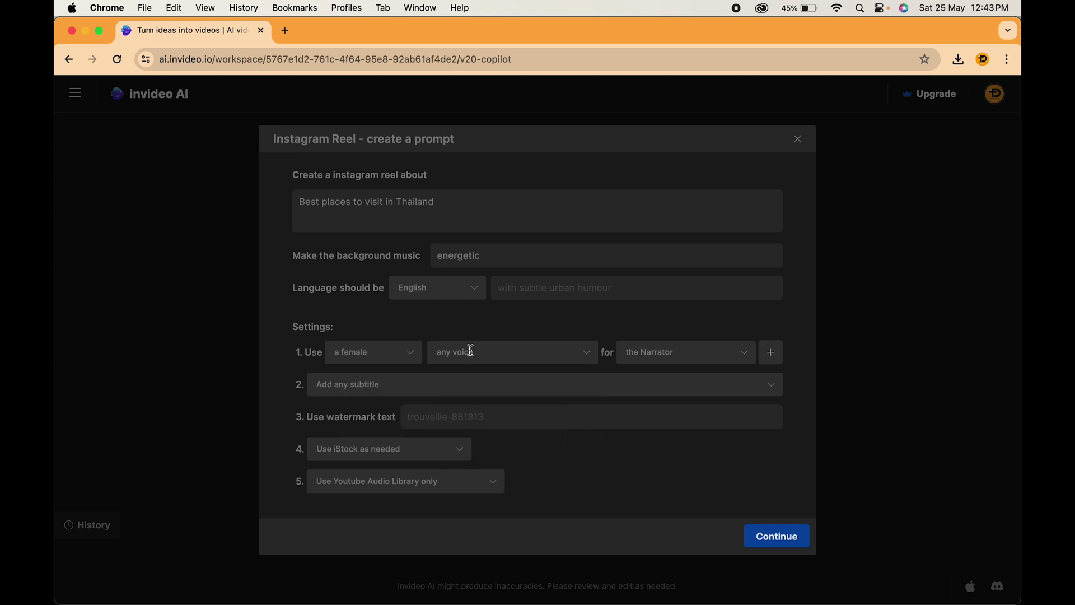
click(395, 383)
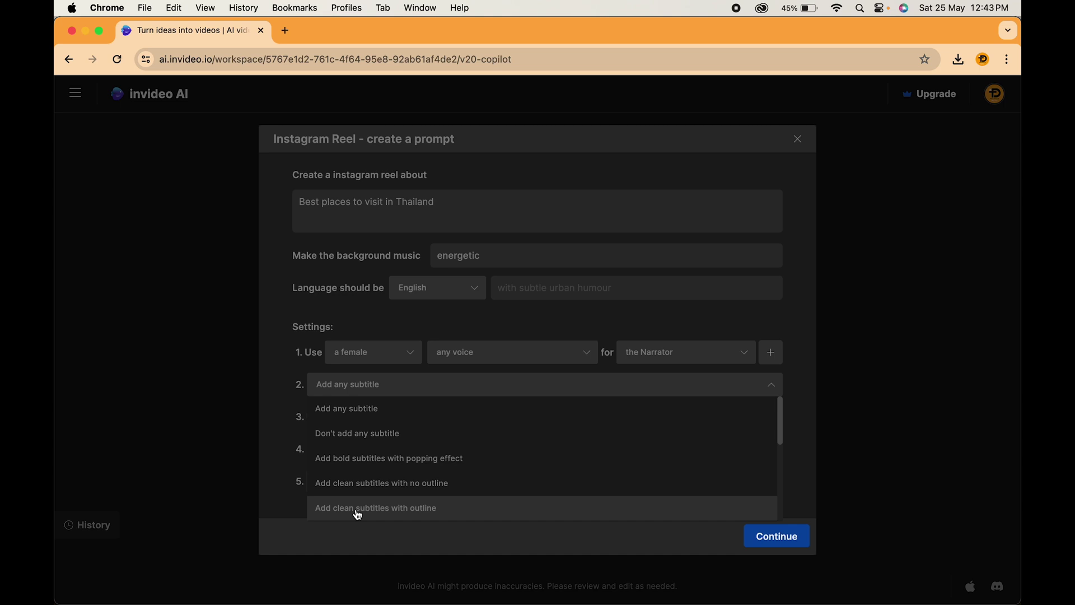
Choose bold popping subtitles, keep iStock as needed, and use the best available audio.
click(346, 458)
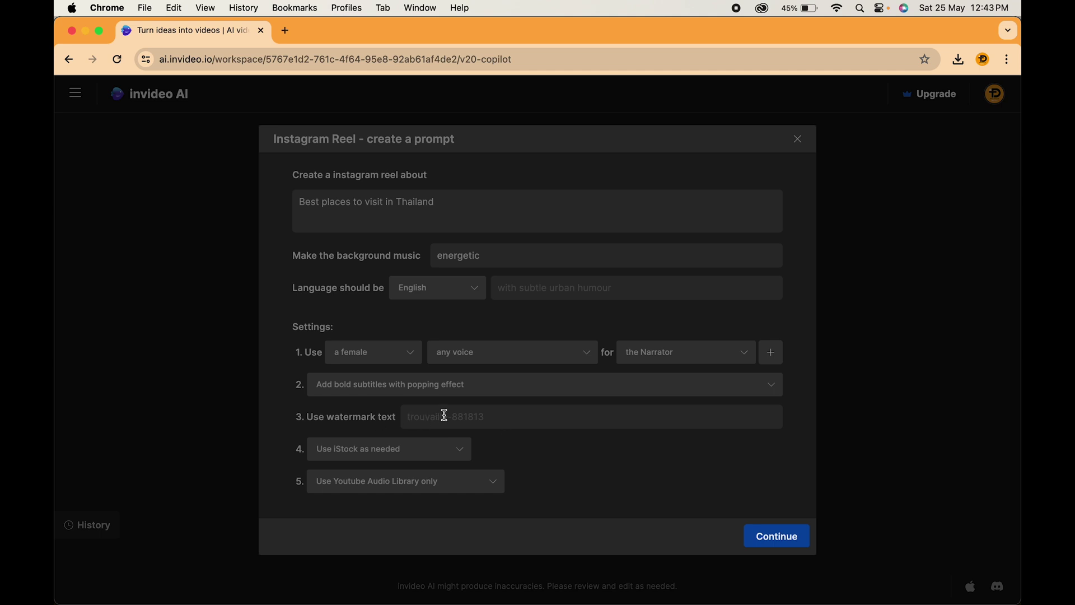
click(375, 445)
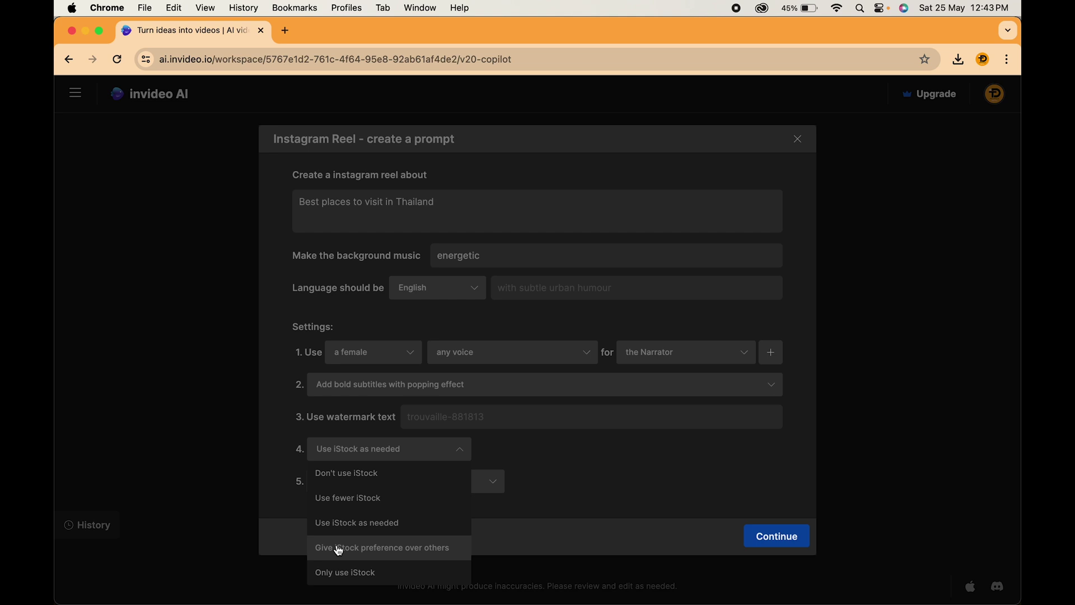
click(365, 532)
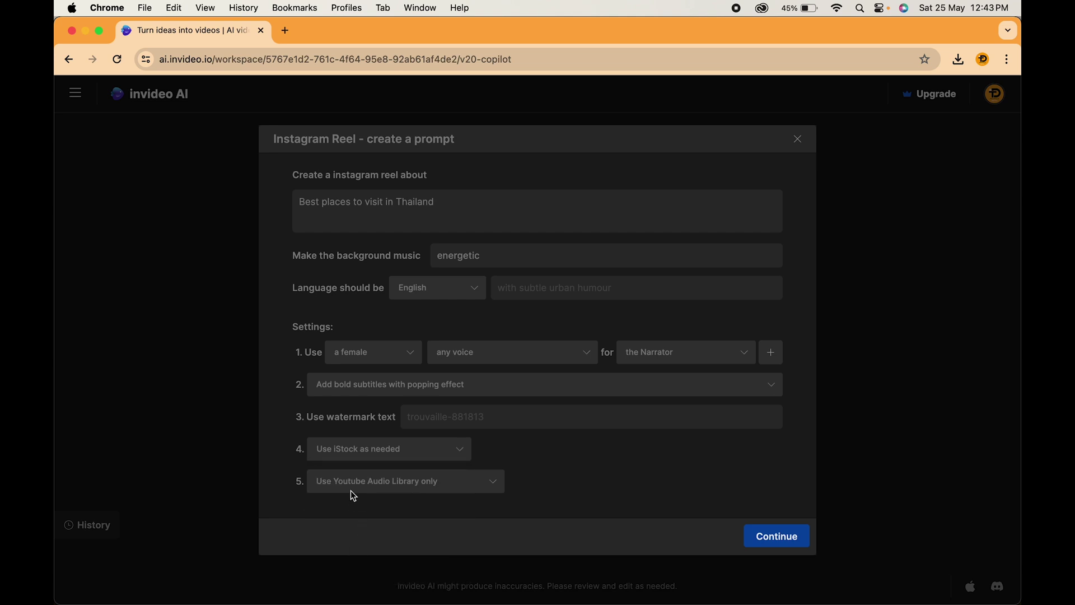
click(351, 490)
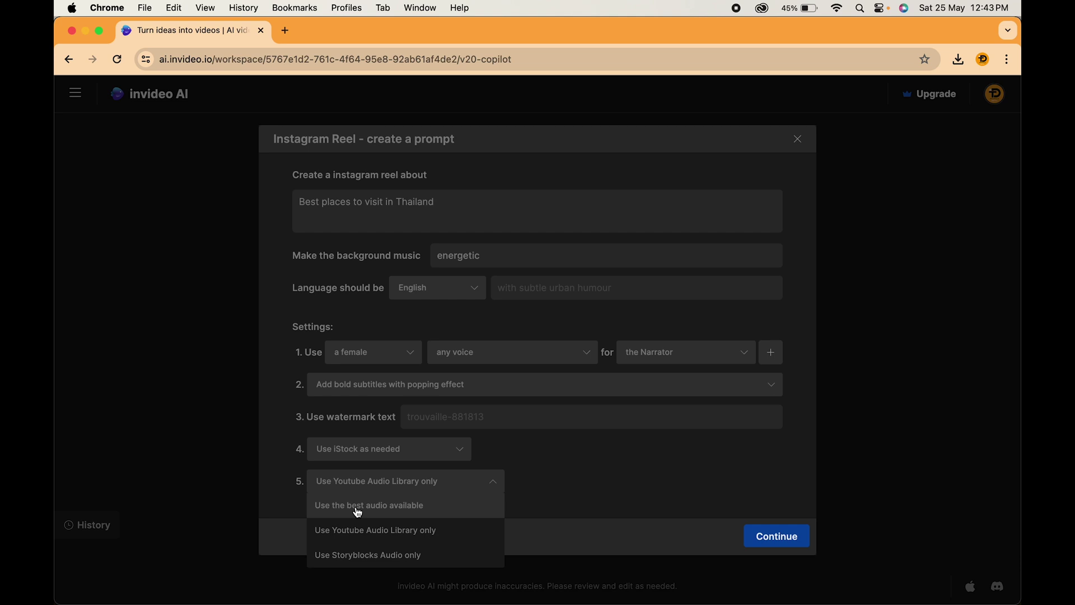
click(362, 509)
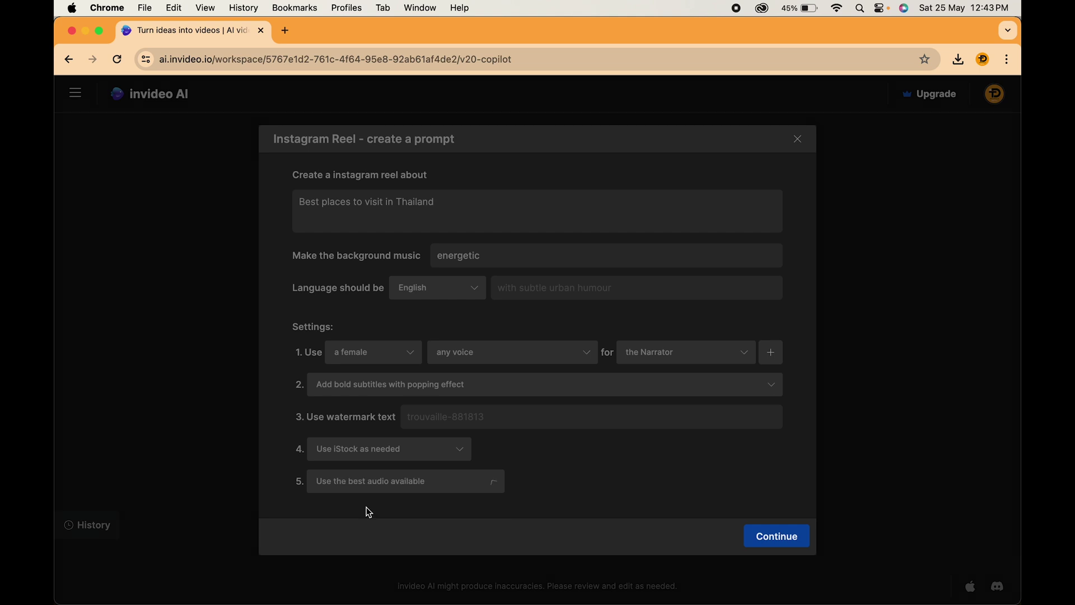
Apply the composed Instagram Reel prompt to the main box and generate the video.
click(756, 540)
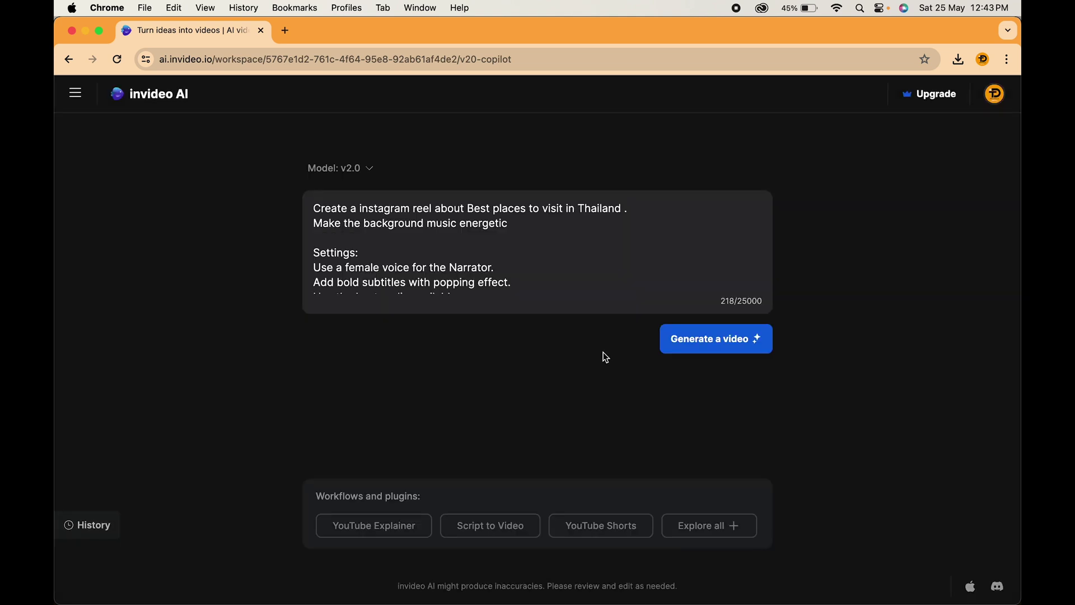
scroll(455, 259, down, 2)
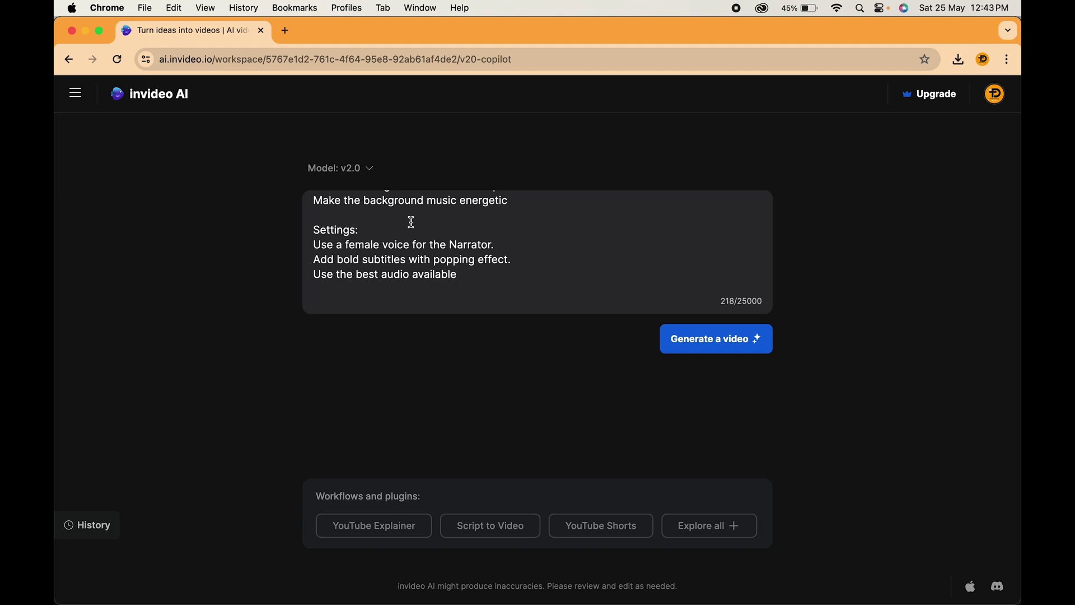
click(712, 341)
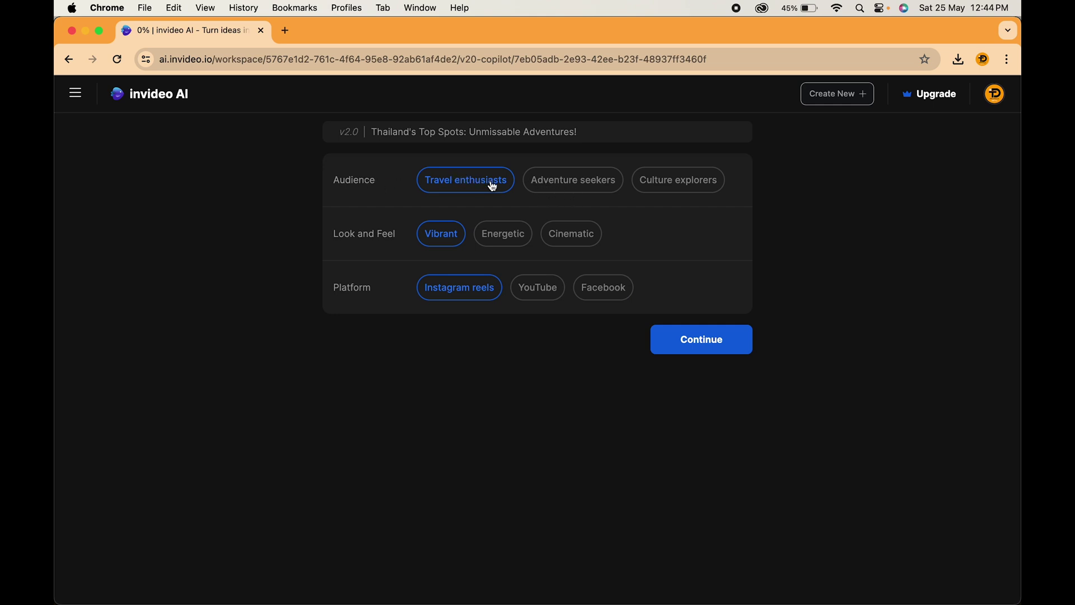
Try the Audience and Look and Feel chips, then continue to generate the reel.
click(571, 180)
click(675, 182)
click(456, 185)
click(504, 239)
click(553, 240)
click(697, 342)
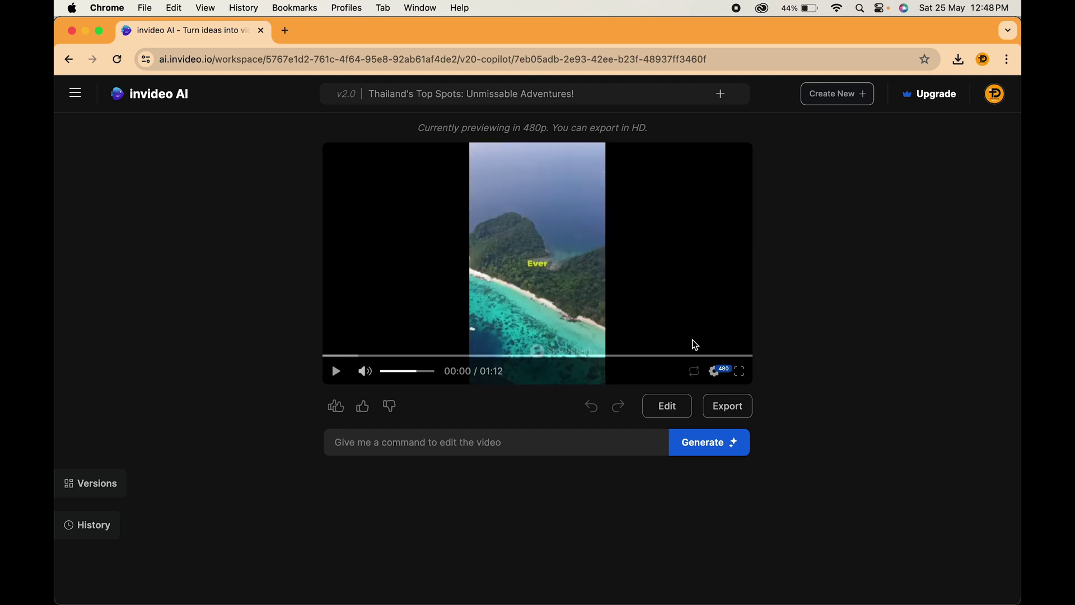
Turn playback volume to full and play the 1:12 reel to its end.
click(431, 371)
click(336, 372)
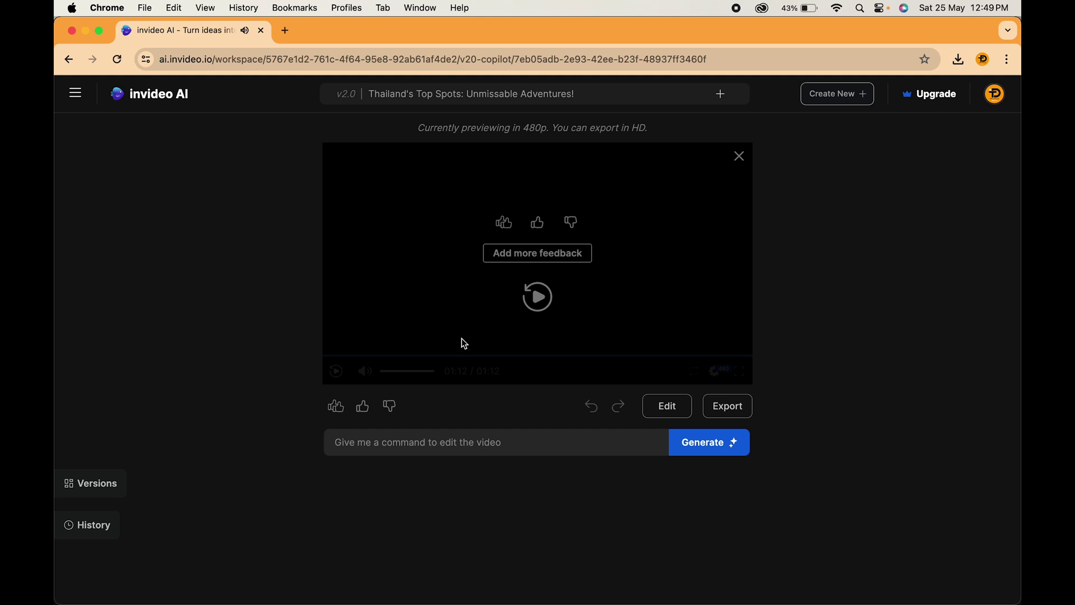
Apply the suggested command 'Make this chapter half as long. It's too wordy.'.
click(539, 303)
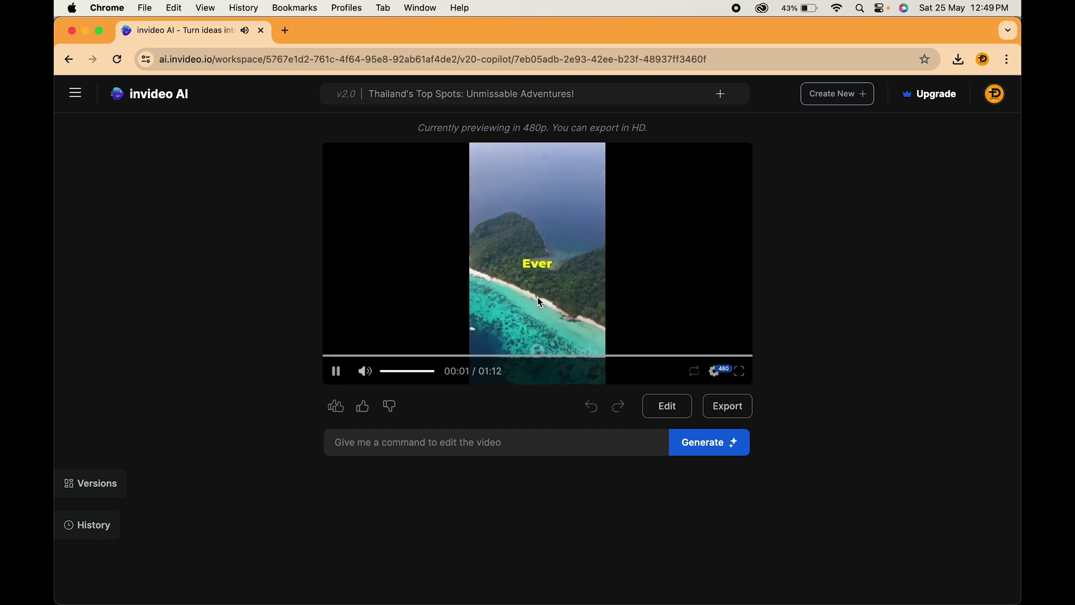
click(335, 371)
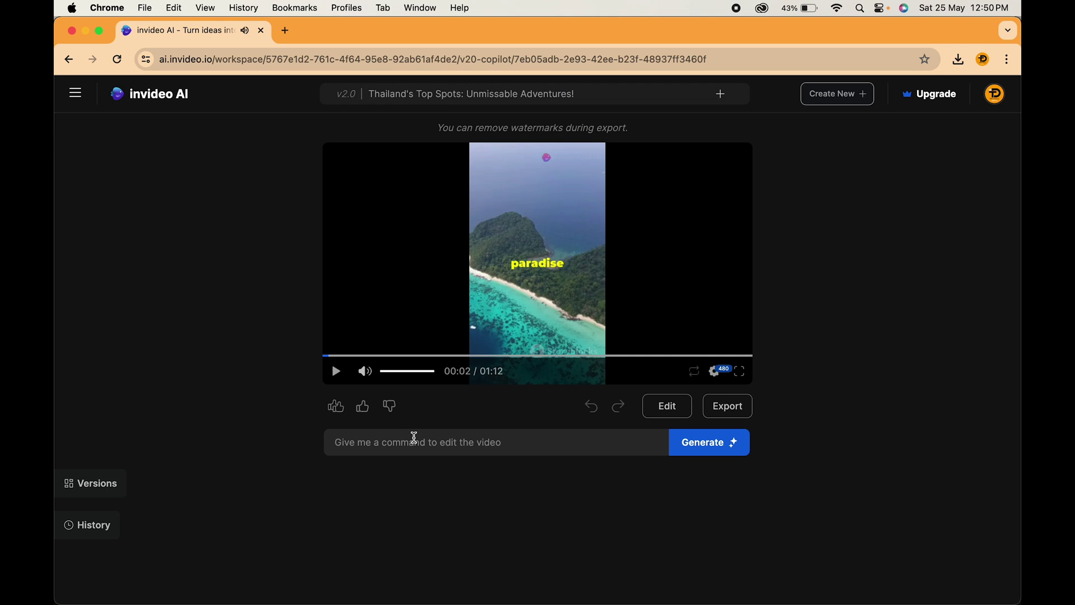
click(380, 442)
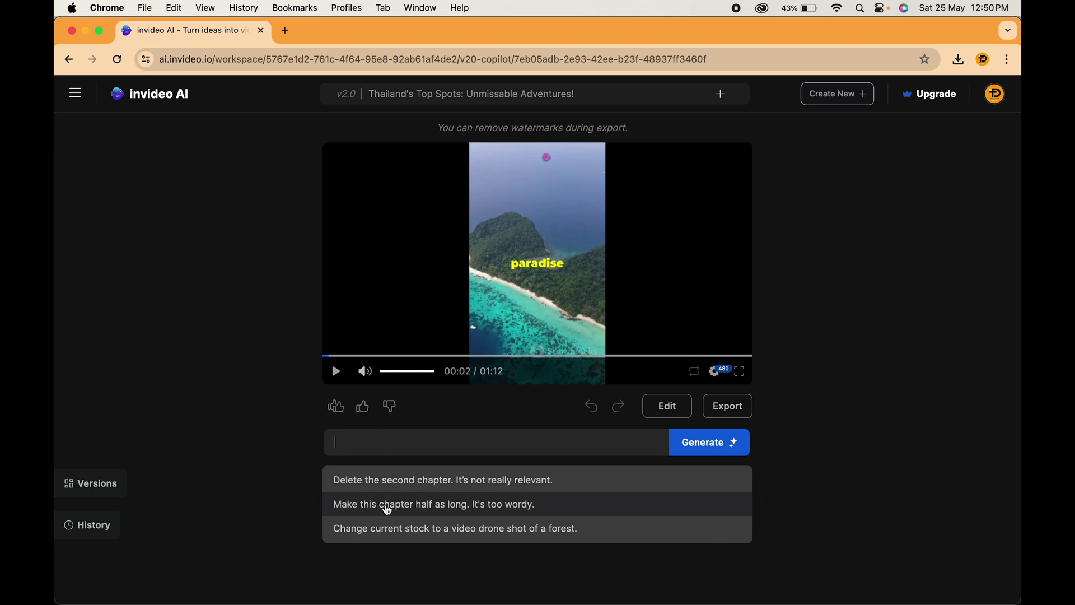
click(387, 506)
click(718, 442)
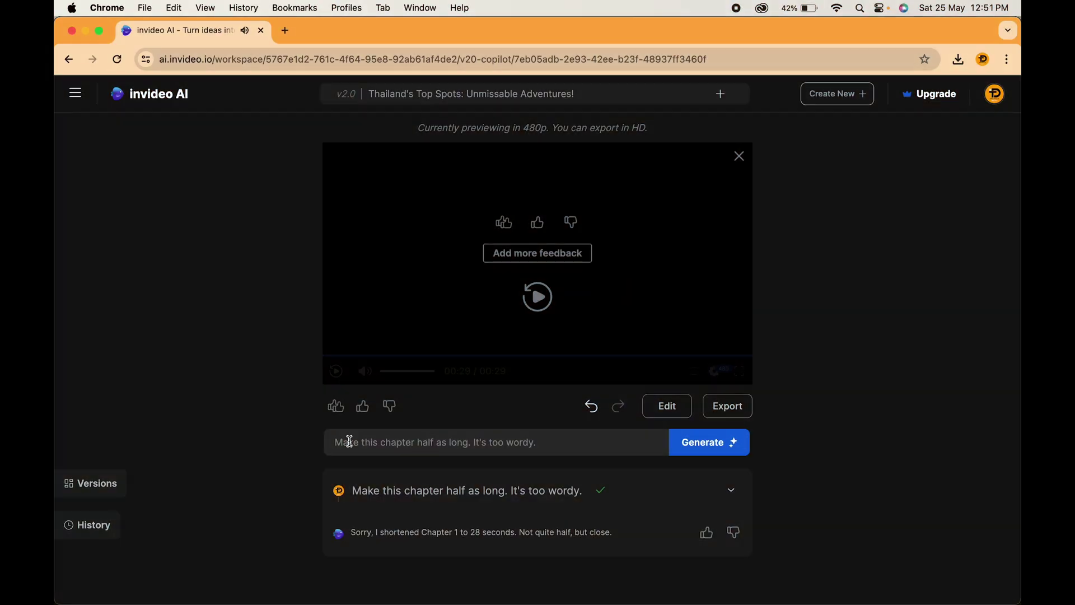
Send the command 'Move the subtitles below' and check the new subtitle position.
click(364, 441)
text(Move the subtitles below)
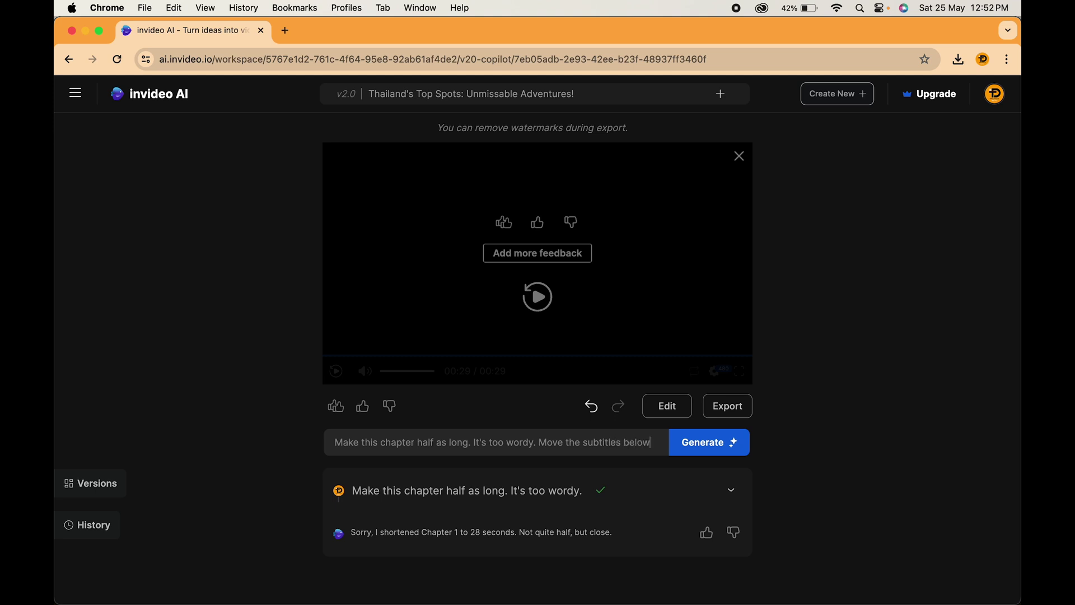
click(707, 445)
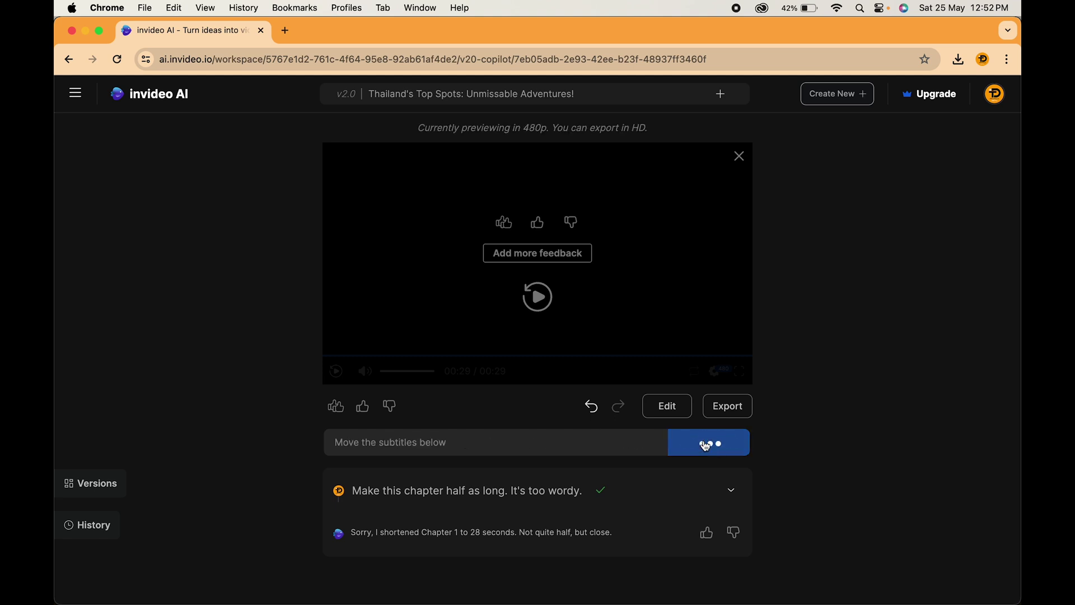
click(336, 371)
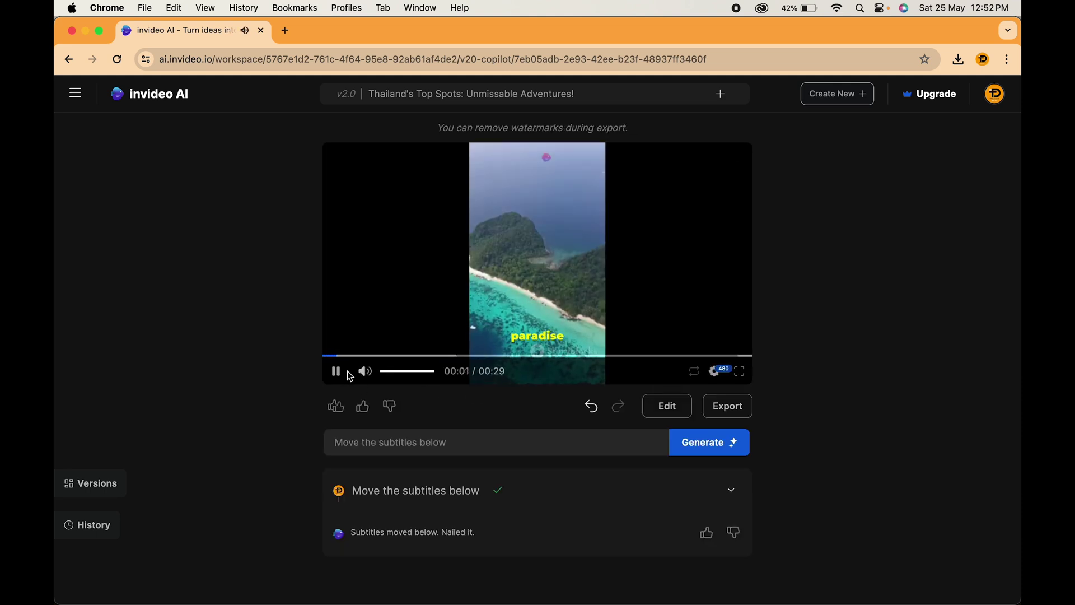
click(337, 372)
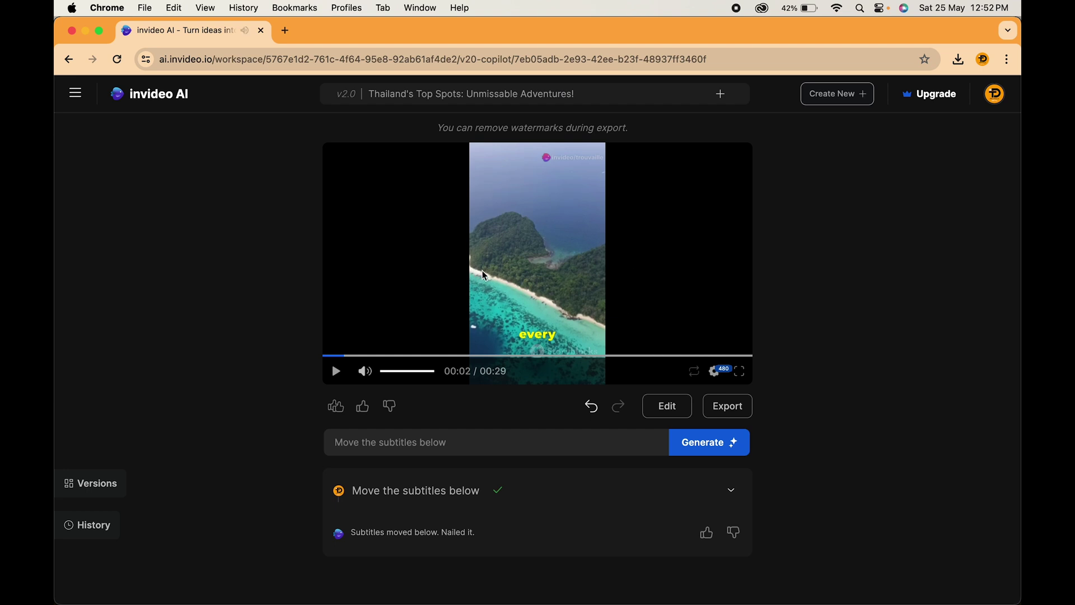
Switch the preview quality to 1080p and play the HD preview briefly.
click(718, 373)
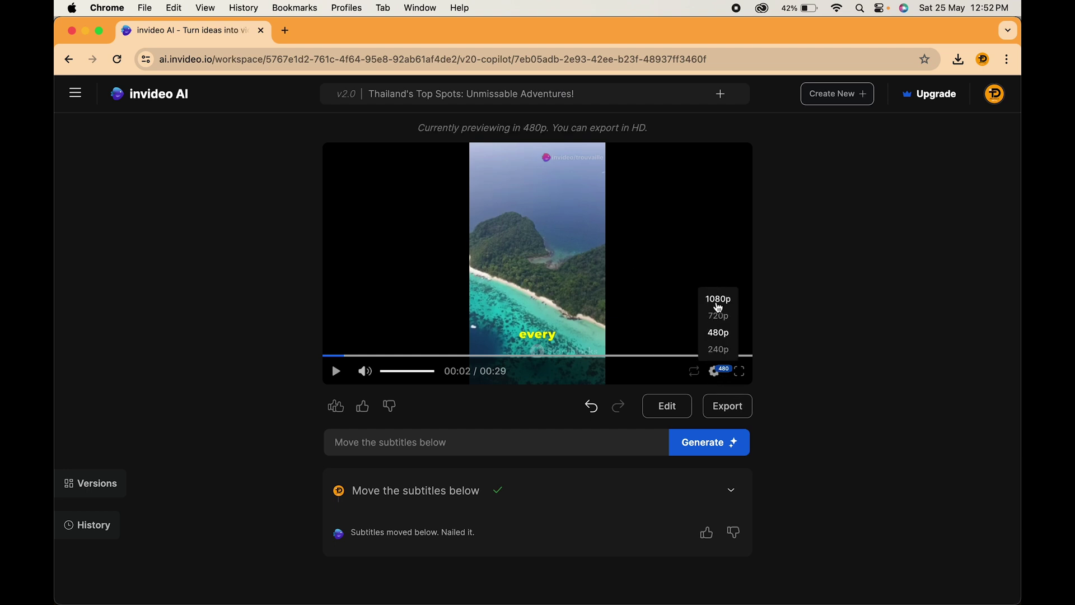
click(718, 300)
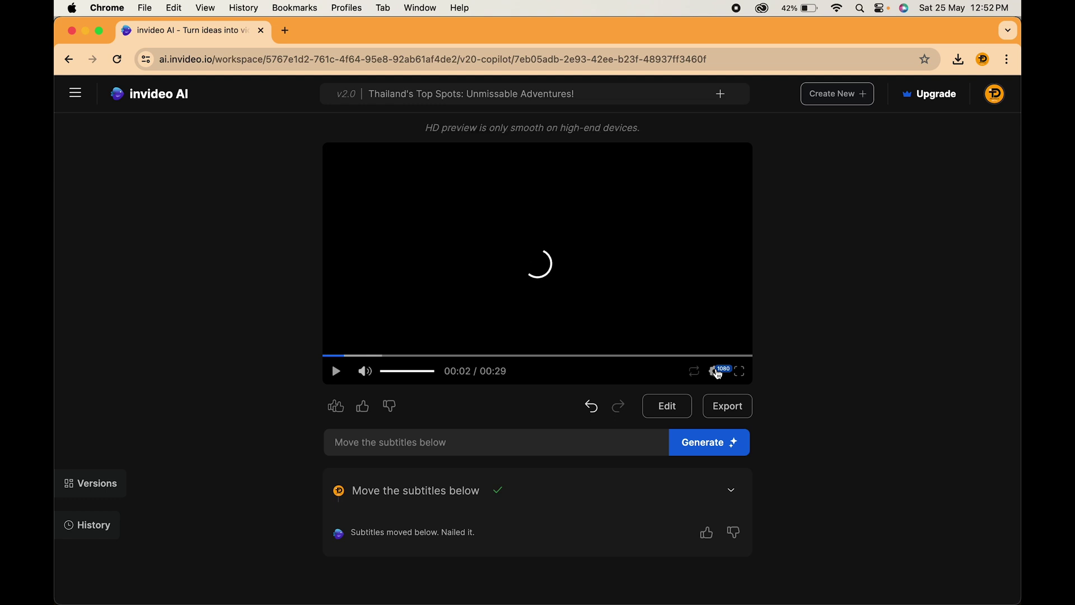
click(337, 372)
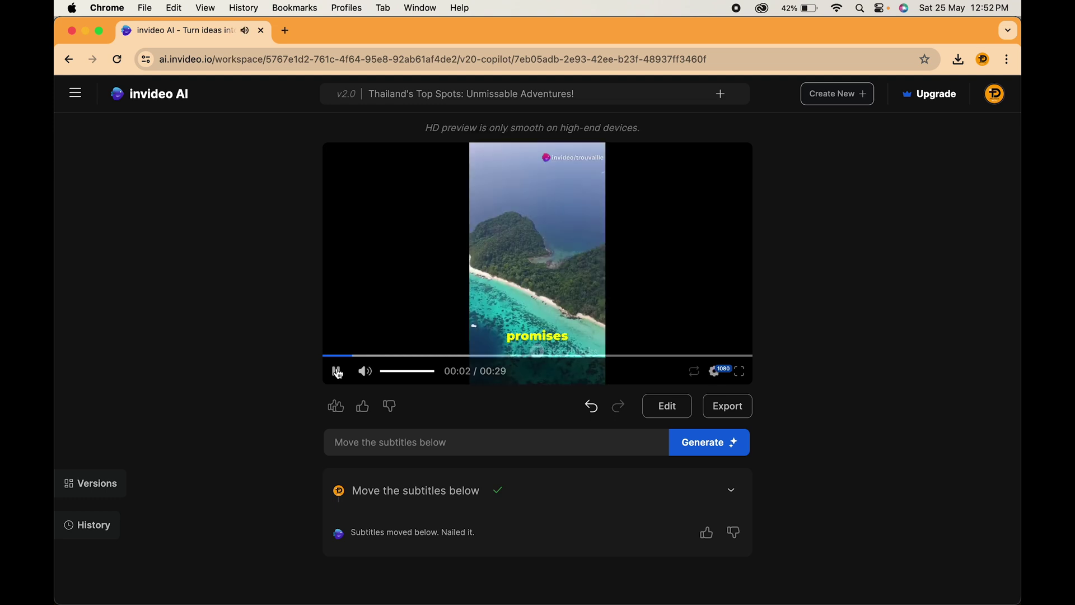
click(336, 371)
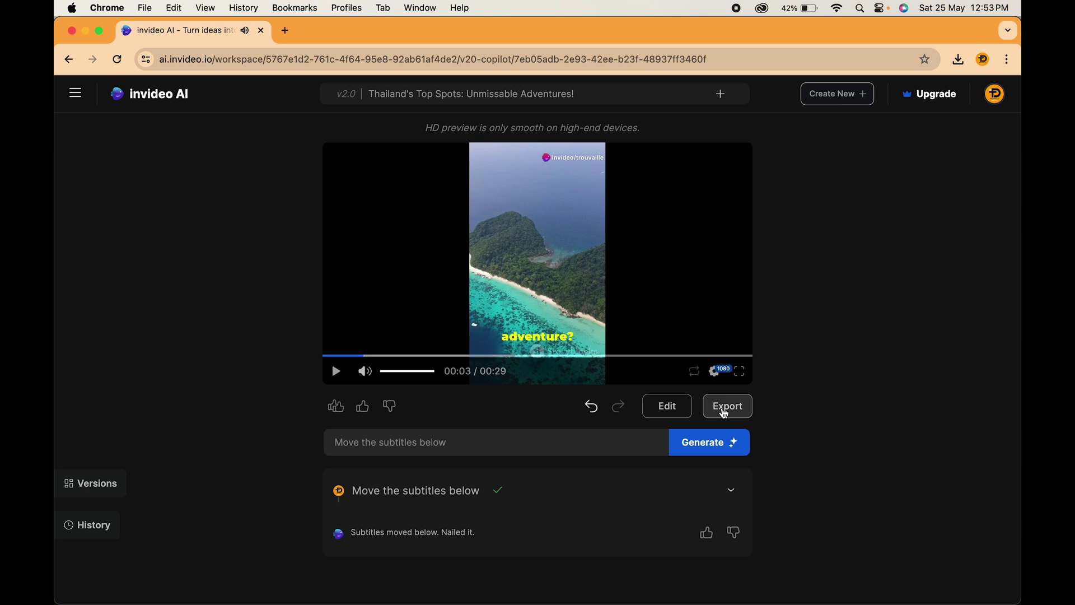
Export the reel with stock watermarks, normal branding and 1080p resolution.
click(728, 413)
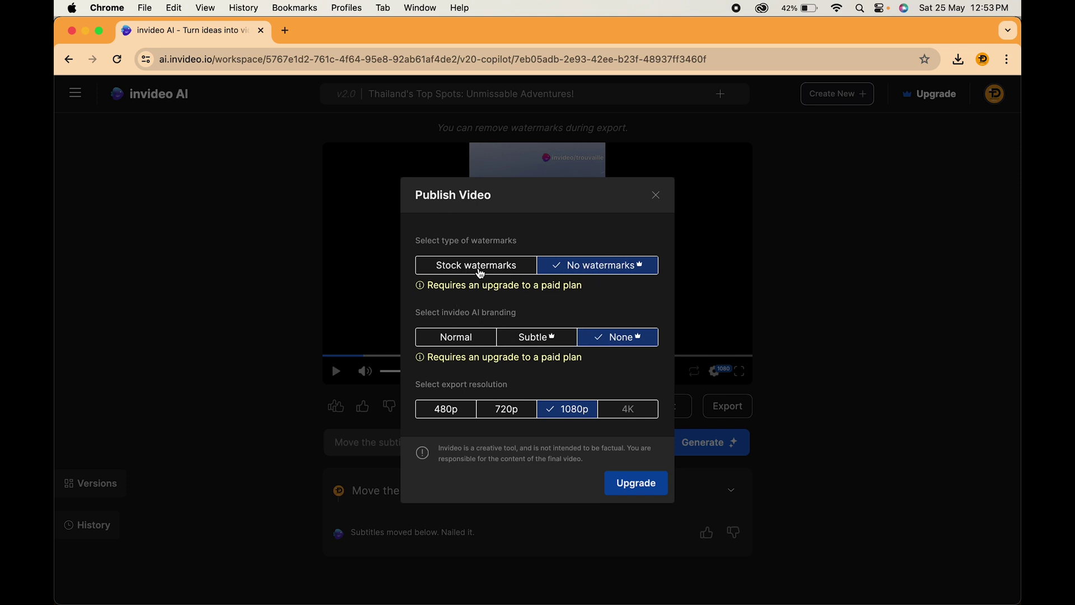
click(452, 274)
click(456, 339)
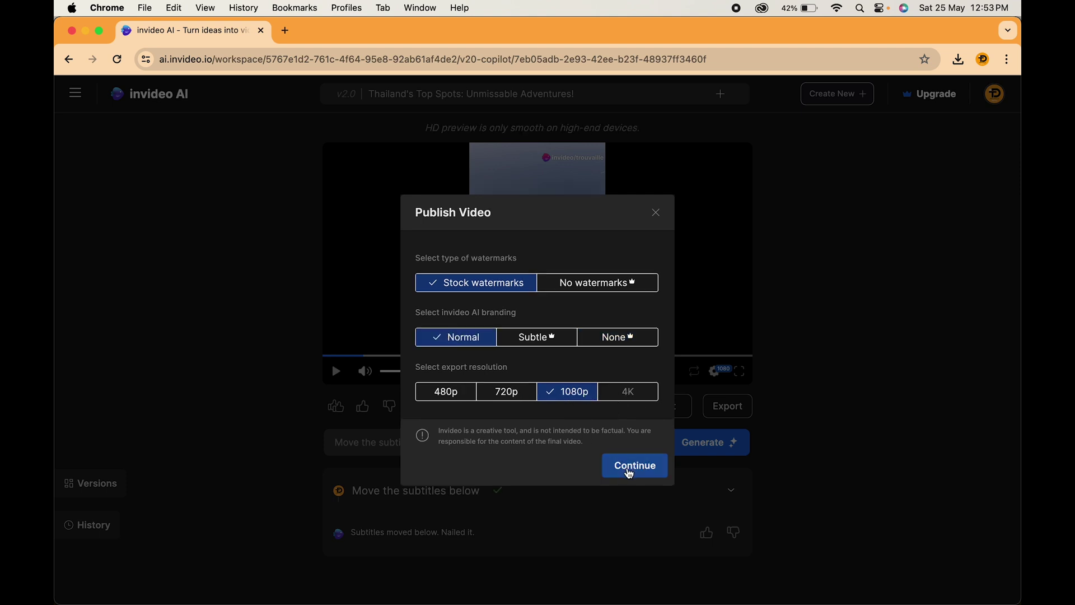
click(630, 474)
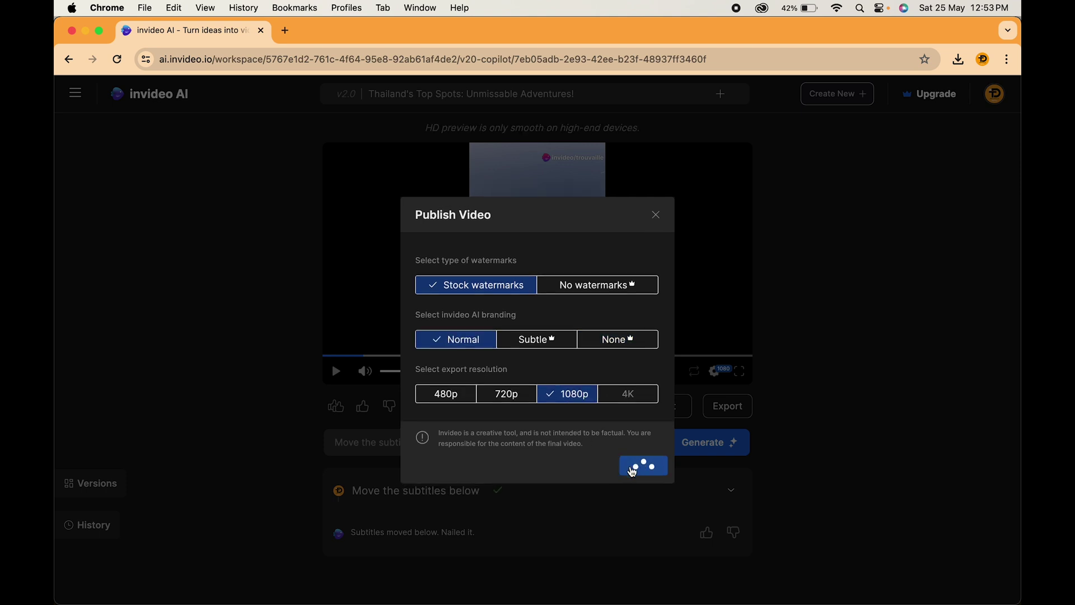